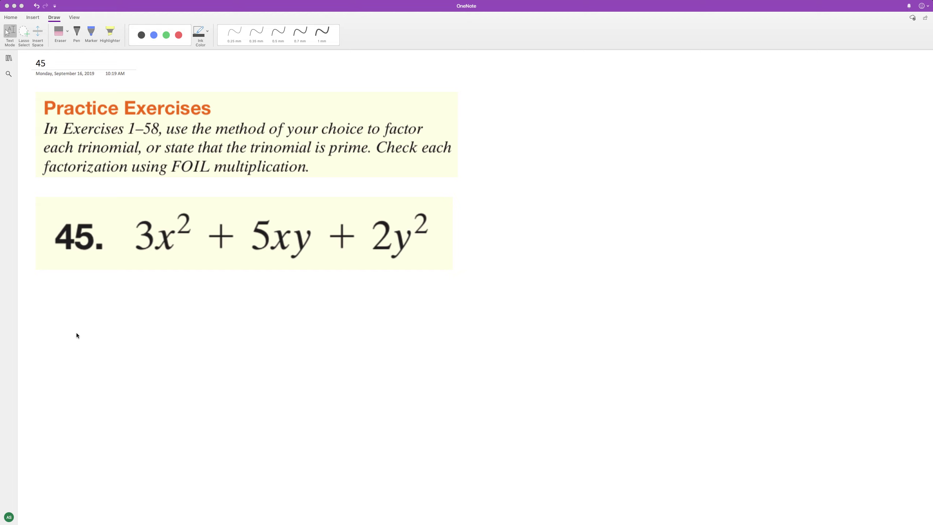
Handwrite the first factor (3x + 2y) below problem 45.
mouse_move(86, 288)
mouse_down()
mouse_move(88, 357)
mouse_move(96, 342)
mouse_up()
drag(127, 314, 139, 353)
drag(145, 333, 122, 348)
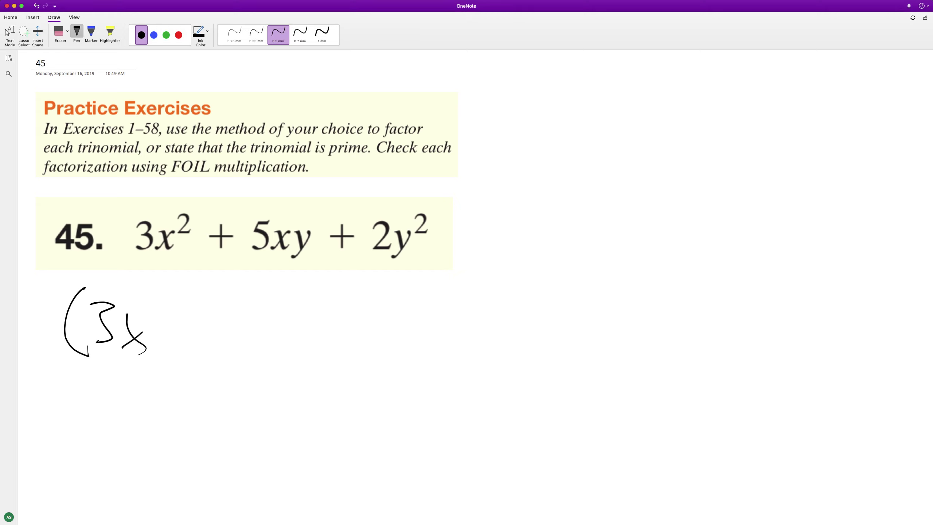
mouse_move(229, 350)
mouse_down()
mouse_move(243, 281)
mouse_move(295, 355)
mouse_up()
mouse_move(180, 310)
mouse_down()
mouse_move(180, 337)
mouse_move(192, 325)
mouse_move(213, 336)
mouse_up()
mouse_move(219, 320)
mouse_down()
mouse_move(234, 319)
mouse_move(211, 356)
mouse_up()
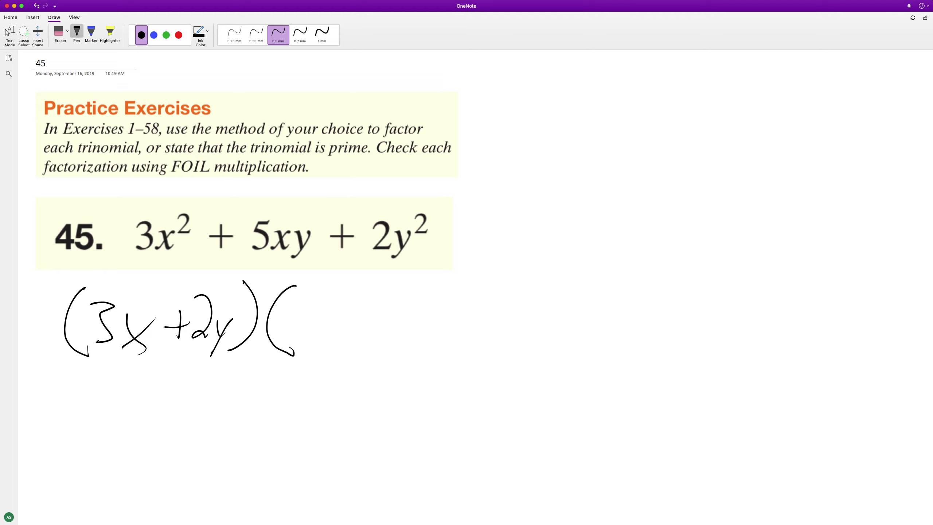
Ink a second factor as y + 1, then overwrite it toward x + y.
mouse_move(291, 348)
mouse_down()
mouse_move(314, 319)
mouse_move(340, 334)
mouse_up()
drag(327, 319, 359, 317)
mouse_move(408, 295)
mouse_down()
mouse_move(399, 338)
mouse_move(415, 353)
mouse_up()
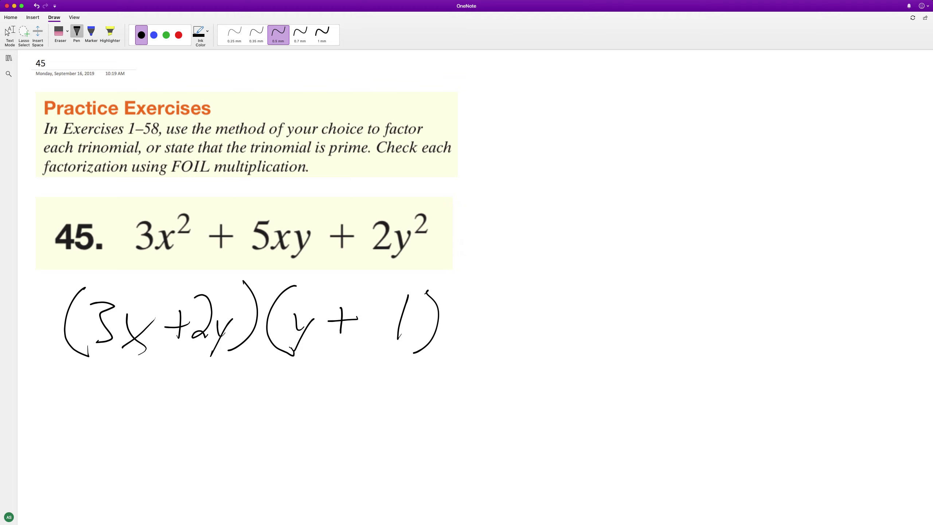
drag(296, 315, 322, 354)
drag(402, 326, 387, 358)
drag(390, 298, 400, 331)
Erase the messy second factor and rewrite it cleanly as (x + y).
click(9, 35)
click(60, 33)
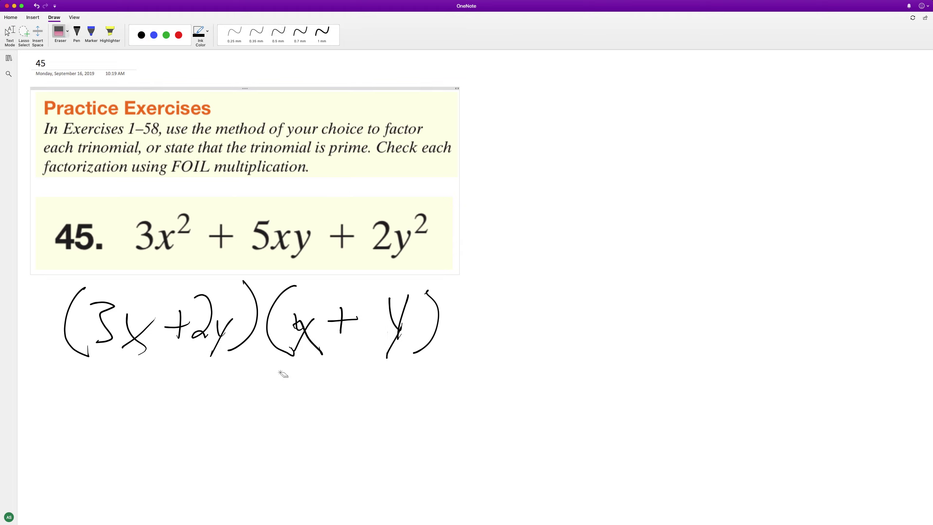
mouse_move(282, 370)
mouse_down()
mouse_move(313, 343)
mouse_move(399, 315)
mouse_up()
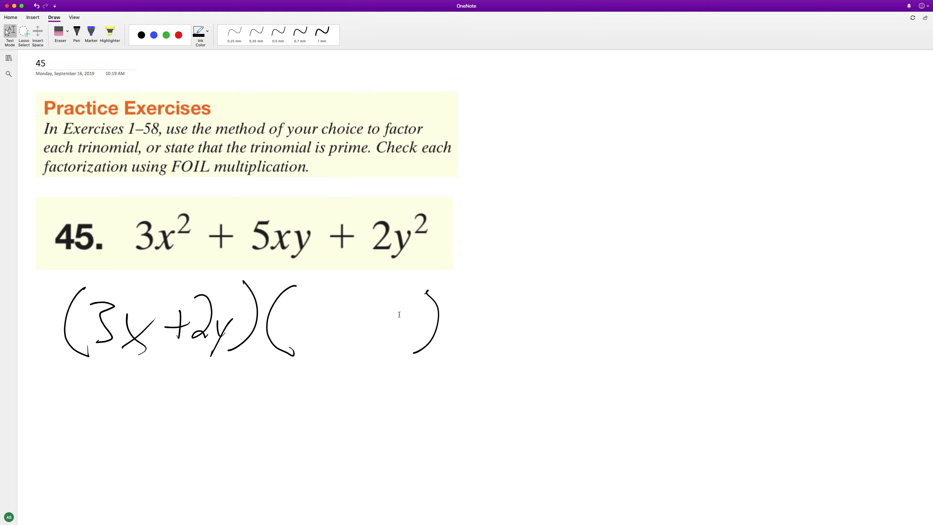
click(278, 35)
mouse_move(291, 303)
mouse_down()
mouse_move(318, 338)
mouse_move(293, 333)
mouse_up()
mouse_move(354, 304)
mouse_down()
mouse_move(356, 333)
mouse_move(378, 315)
mouse_up()
mouse_move(411, 313)
mouse_down()
mouse_move(380, 351)
mouse_move(400, 337)
mouse_up()
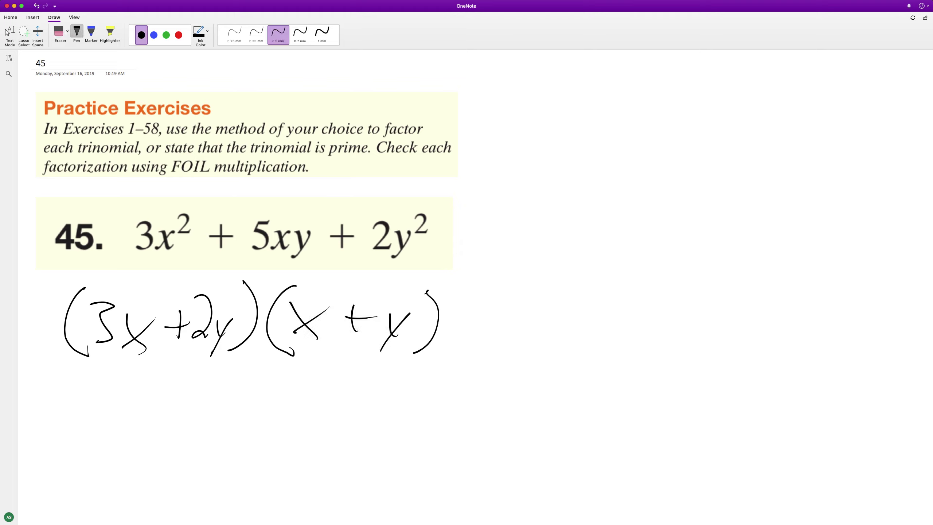
Begin the FOIL expansion below the factors with 3x² + 3xy.
mouse_move(66, 381)
mouse_down()
mouse_move(75, 413)
mouse_move(121, 415)
mouse_up()
drag(121, 393, 103, 411)
drag(129, 376, 167, 411)
drag(162, 399, 263, 418)
drag(269, 402, 250, 430)
drag(300, 387, 297, 414)
drag(291, 404, 332, 400)
Finish the expansion line with + 2xy + 2y².
drag(337, 394, 342, 409)
drag(370, 396, 377, 417)
drag(384, 394, 360, 432)
drag(412, 385, 413, 410)
drag(406, 399, 453, 406)
drag(450, 394, 458, 405)
drag(468, 392, 450, 430)
drag(475, 372, 494, 388)
Write the simplified line 3x² + 5xy + 2y² beneath the expansion.
drag(109, 446, 117, 483)
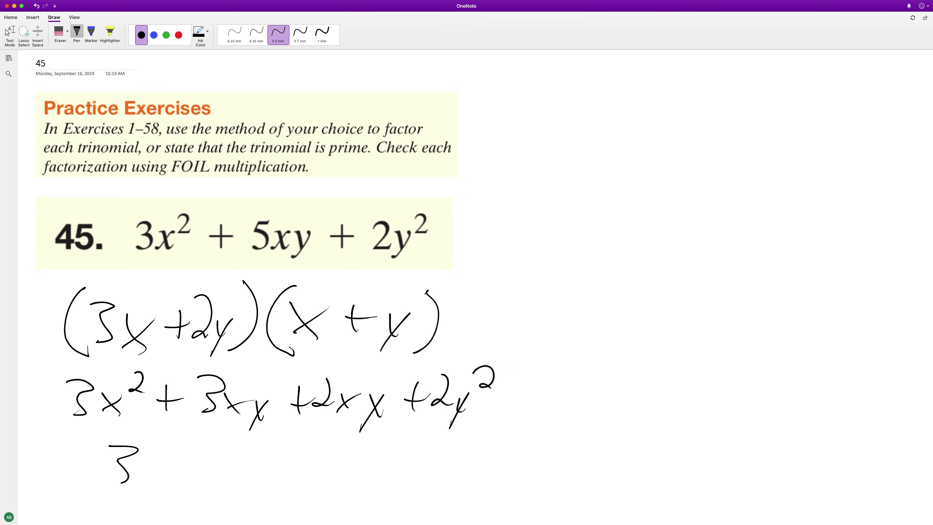
drag(161, 461, 140, 485)
drag(167, 442, 181, 458)
mouse_move(200, 456)
mouse_down()
mouse_move(199, 484)
mouse_move(224, 467)
mouse_up()
mouse_move(236, 460)
mouse_down()
mouse_move(261, 443)
mouse_move(236, 481)
mouse_up()
mouse_move(266, 460)
mouse_down()
mouse_move(273, 487)
mouse_move(291, 501)
mouse_up()
drag(333, 461, 334, 486)
drag(358, 451, 374, 483)
mouse_move(400, 467)
mouse_down()
mouse_move(376, 505)
mouse_move(394, 483)
mouse_up()
drag(405, 445, 432, 461)
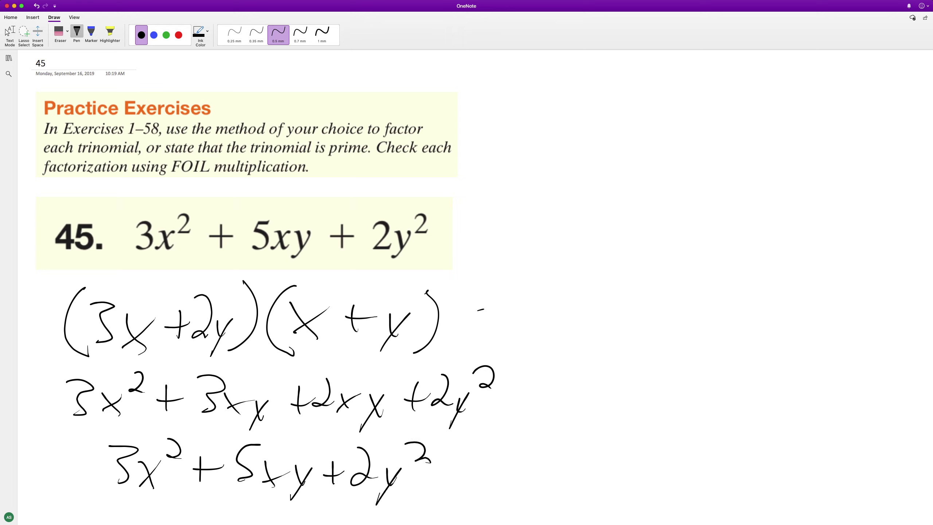
Draw an arrow to the factorization and write 'correct' beside it.
drag(496, 308, 454, 321)
drag(453, 321, 486, 332)
drag(480, 294, 454, 321)
mouse_move(533, 290)
mouse_down()
mouse_move(521, 313)
mouse_move(540, 312)
mouse_up()
mouse_move(553, 314)
mouse_down()
mouse_move(564, 298)
mouse_move(619, 314)
mouse_up()
mouse_move(630, 271)
mouse_down()
mouse_move(625, 317)
mouse_move(667, 290)
mouse_up()
click(10, 33)
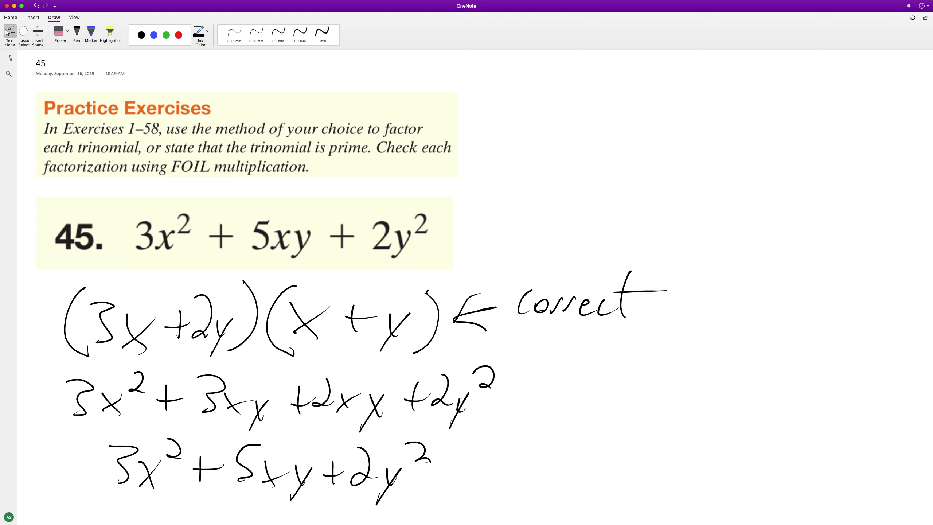